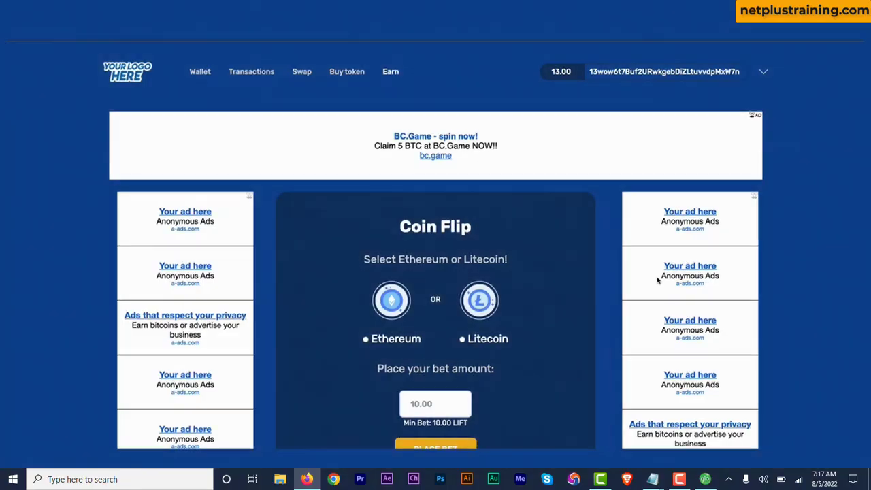
- Browse the Lottery and Swap pages, then return to the Lift Tokens welcome screen
scroll(397, 330, "down", 2)
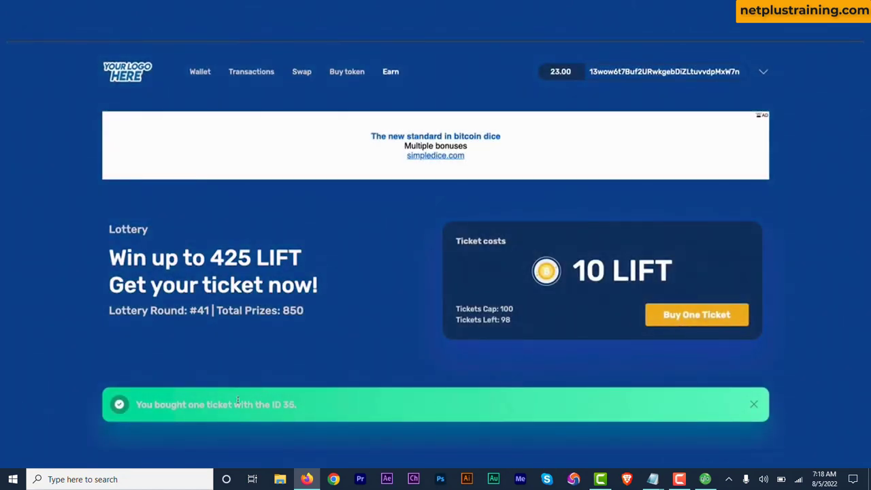
scroll(481, 379, "down", 5)
scroll(529, 367, "up", 2)
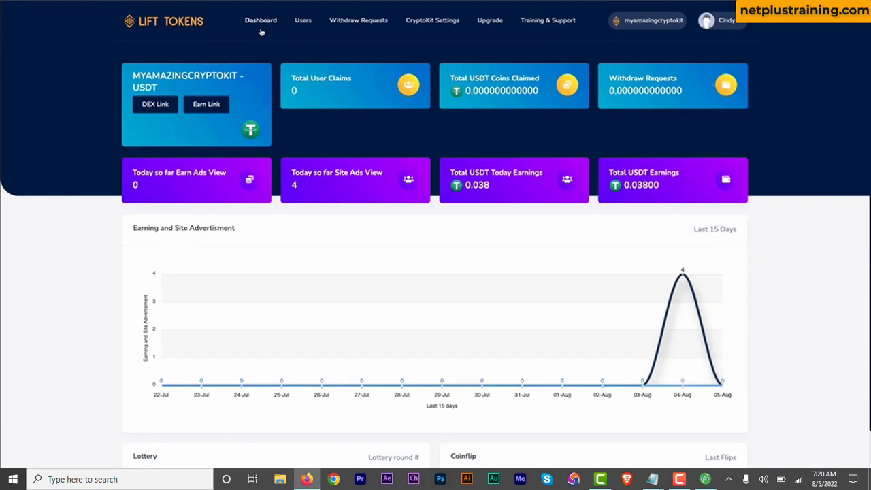
left_click(261, 20)
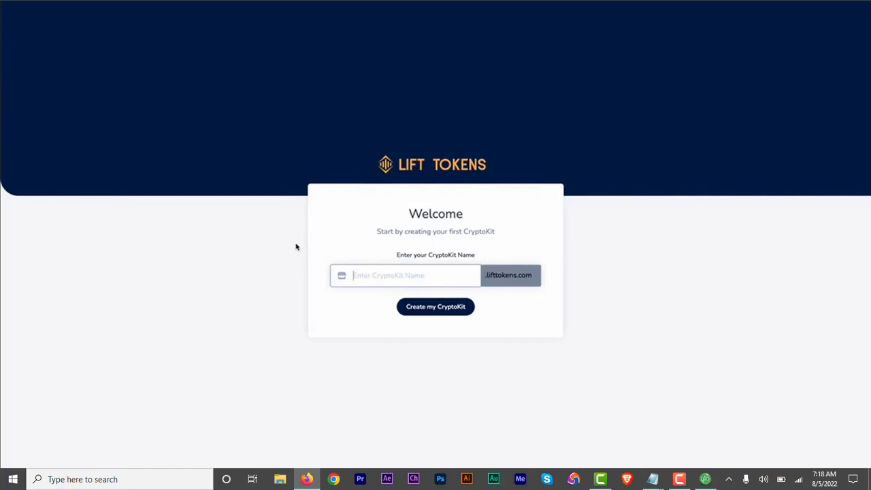
- Enter Netplus-systems as the new CryptoKit's name
type("Netplus-systems")
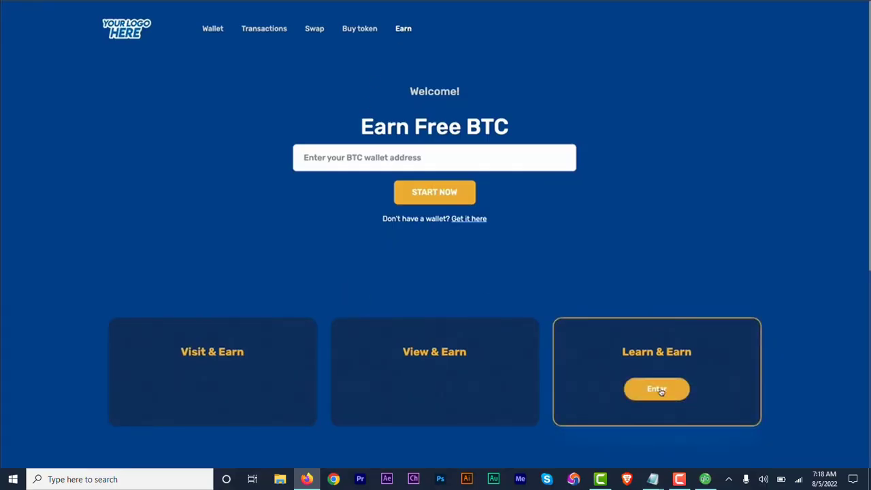
- Open Learn & Earn and browse its news articles
left_click(660, 392)
scroll(622, 409, "down", 1)
scroll(622, 408, "down", 4)
scroll(624, 409, "down", 4)
scroll(618, 381, "up", 4)
scroll(618, 381, "up", 4)
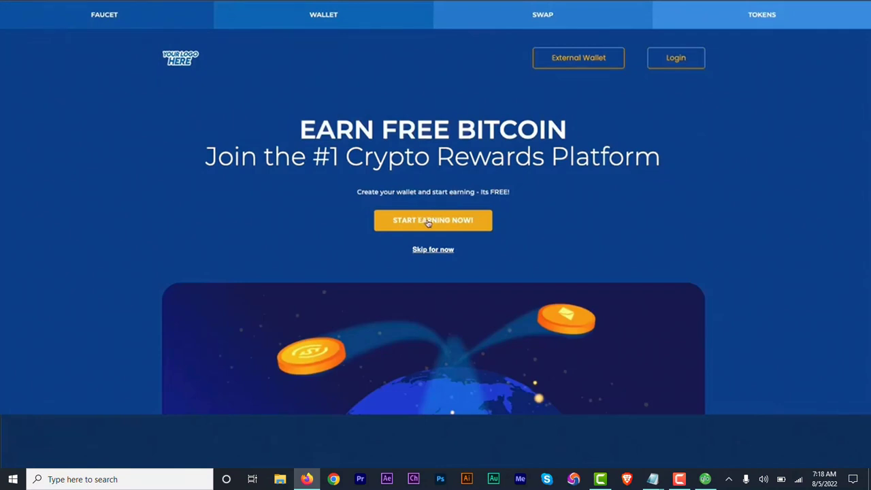
- Start earning by creating a wallet with BTC as its currency
left_click(426, 220)
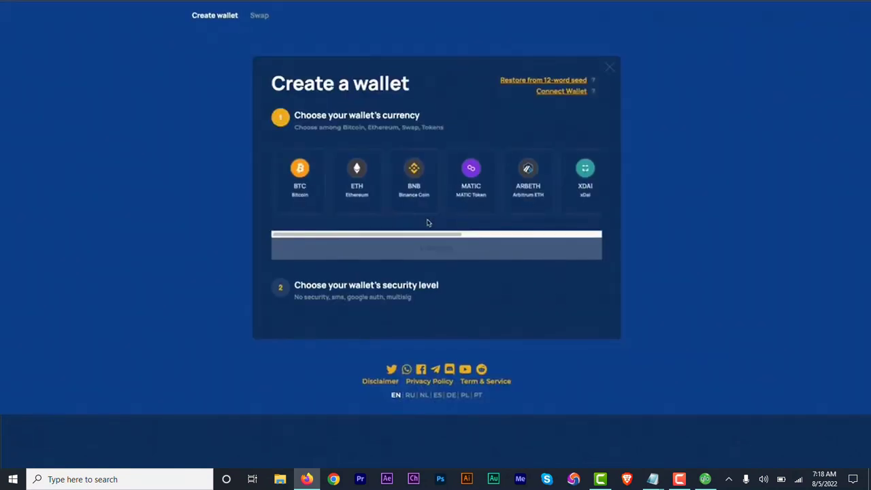
left_click(296, 195)
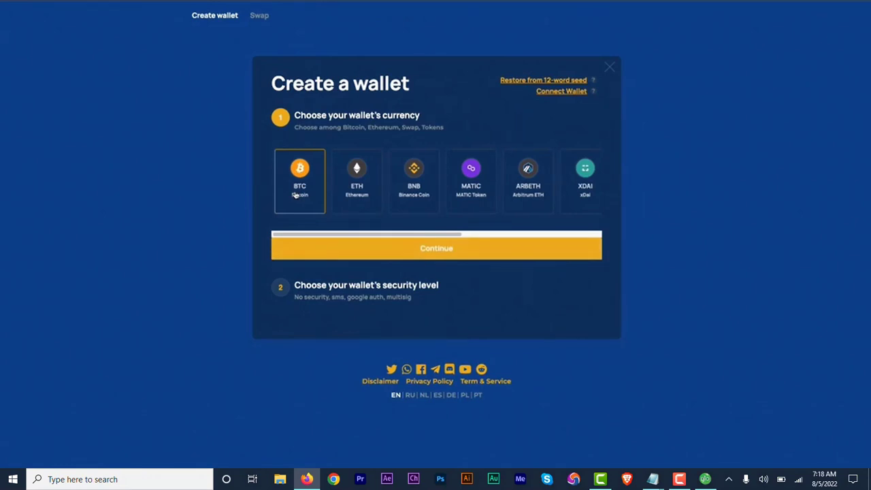
left_click(416, 253)
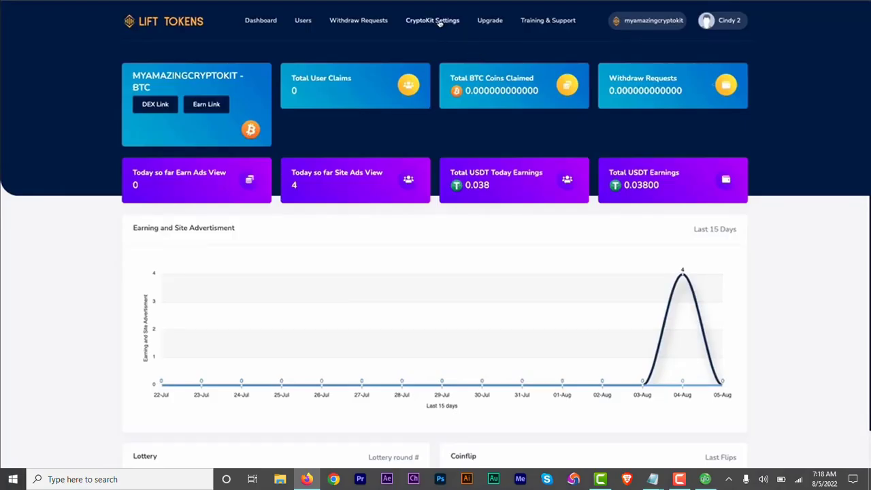
- Upload your-logo_1652836766.png as the CryptoKit site logo
left_click(439, 22)
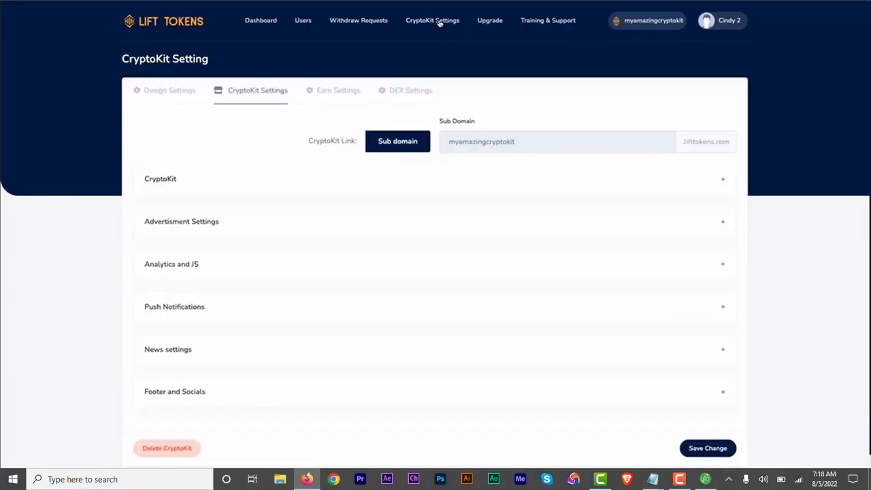
left_click(171, 179)
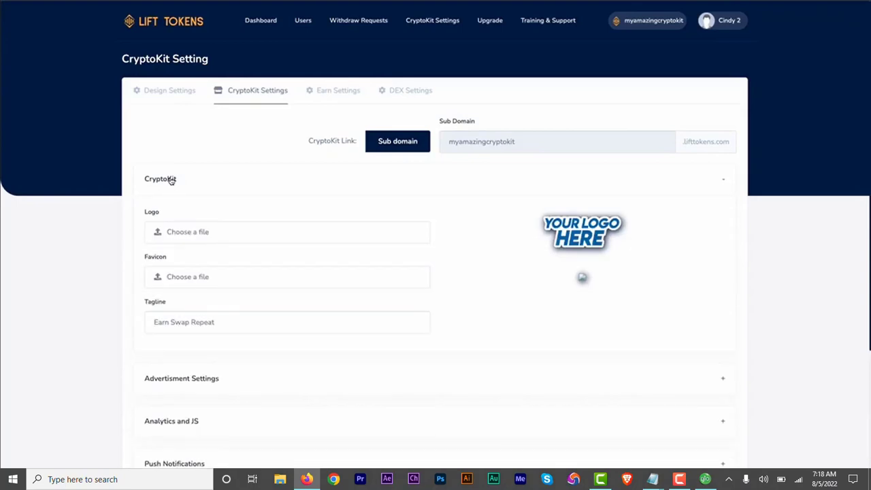
left_click(184, 232)
left_click(412, 275)
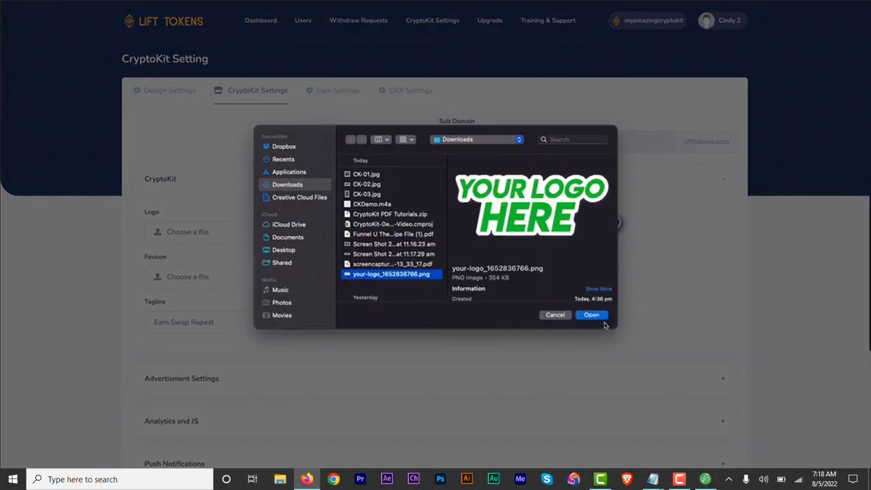
left_click(592, 315)
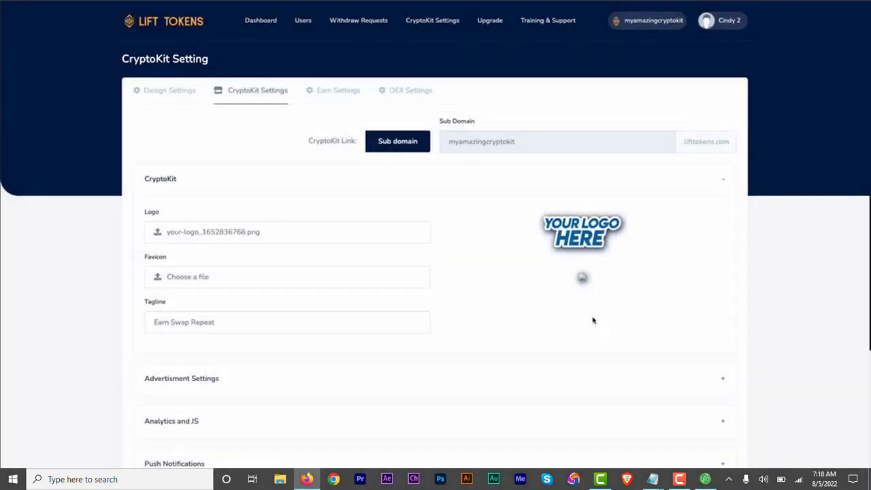
- Change the tagline to 'Earn Swap Repeat Again!' and save the settings
left_click(227, 327)
type("gain")
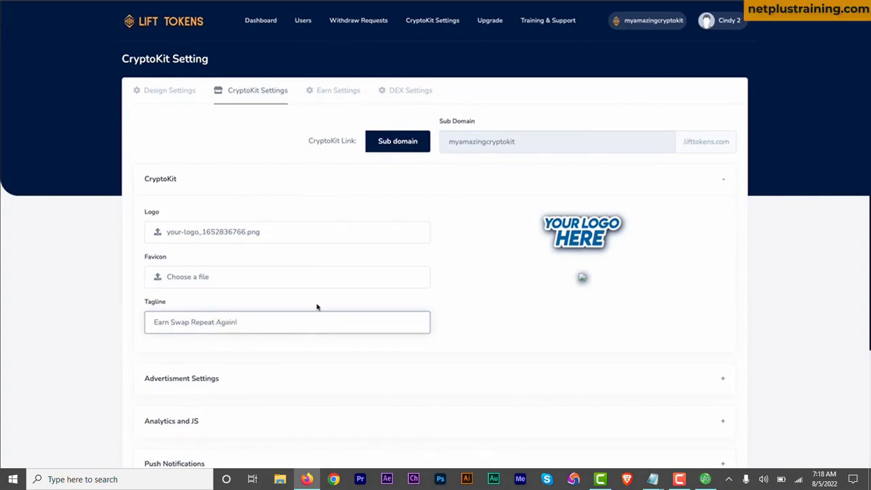
scroll(356, 358, "down", 3)
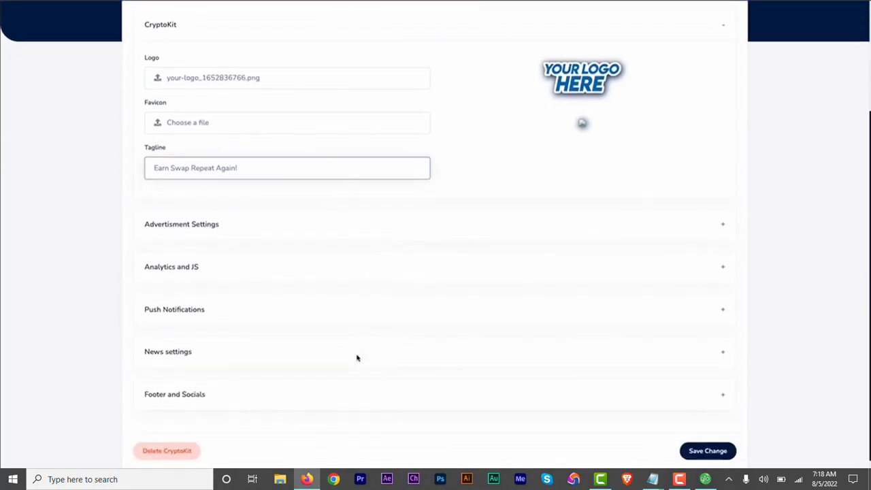
left_click(713, 412)
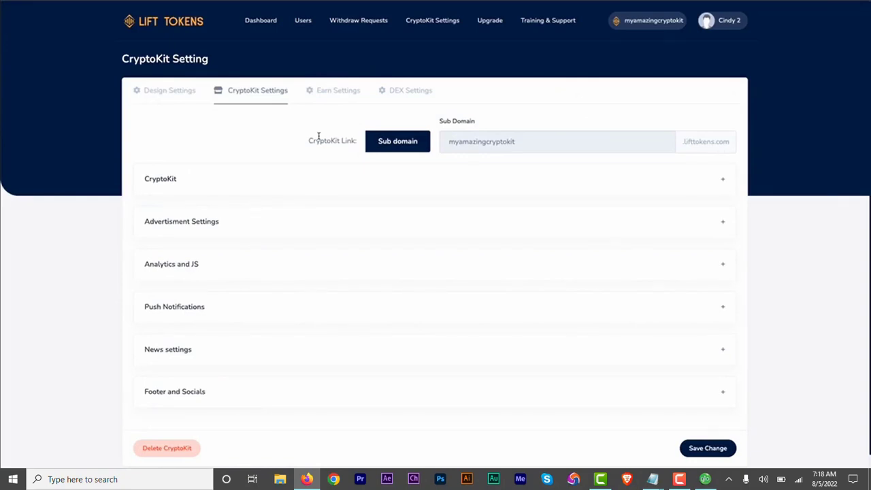
- Choose Tether as the reward coin under Earn Settings' Rewards Settings
left_click(336, 94)
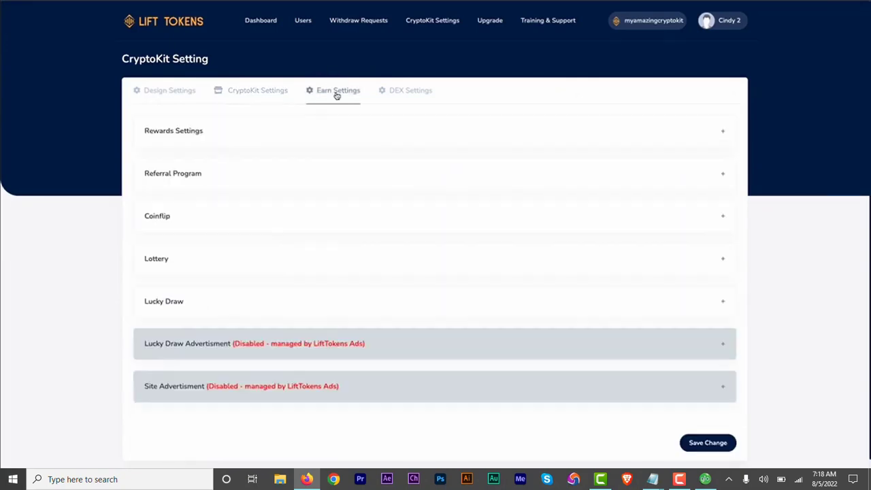
left_click(221, 139)
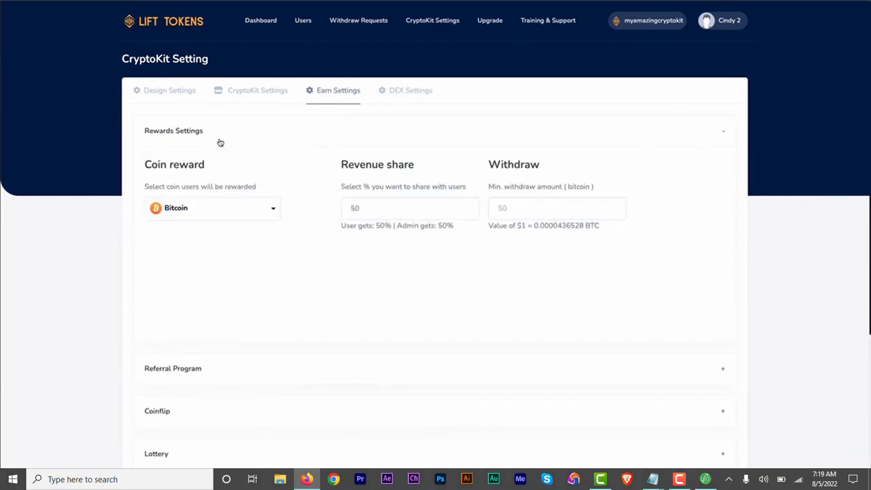
left_click(224, 207)
scroll(216, 266, "down", 2)
scroll(215, 272, "down", 2)
scroll(215, 272, "down", 2)
scroll(215, 273, "down", 2)
scroll(216, 274, "up", 3)
scroll(197, 275, "up", 1)
left_click(188, 275)
- Set revenue share to 10 and minimum withdrawal to 20, then save
double_click(367, 209)
key("Tab")
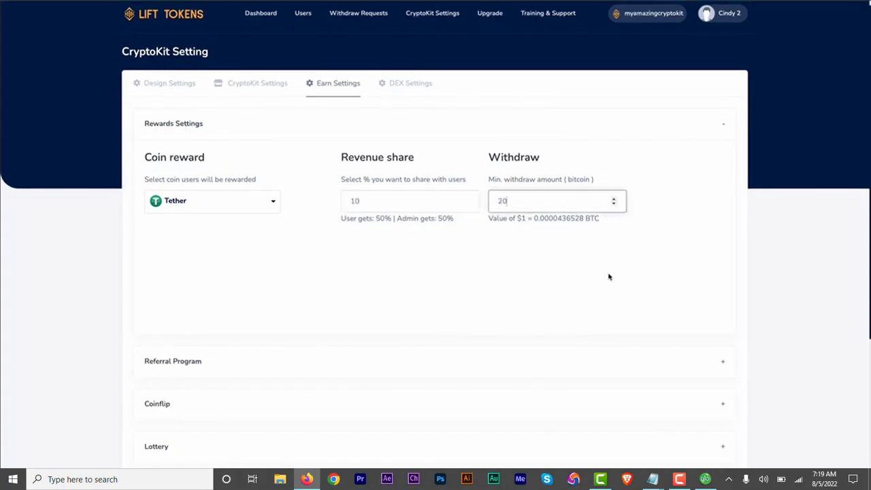
scroll(609, 276, "down", 1)
scroll(663, 349, "down", 1)
scroll(708, 407, "down", 1)
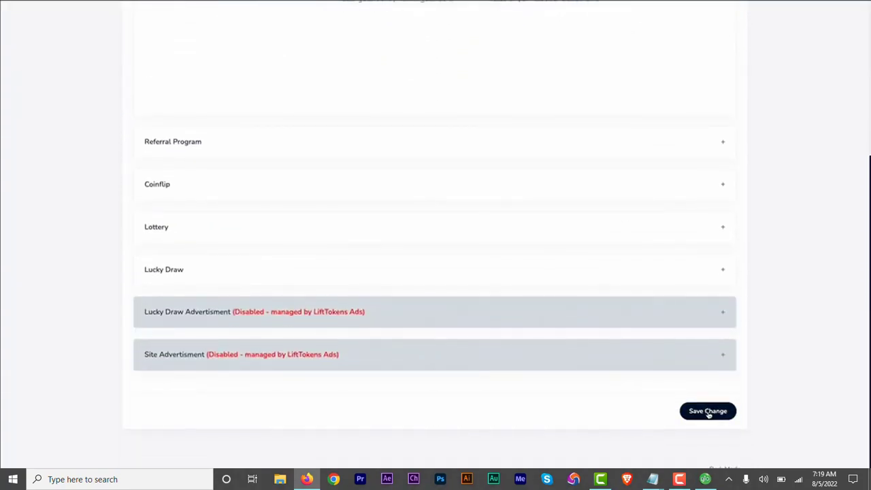
left_click(708, 411)
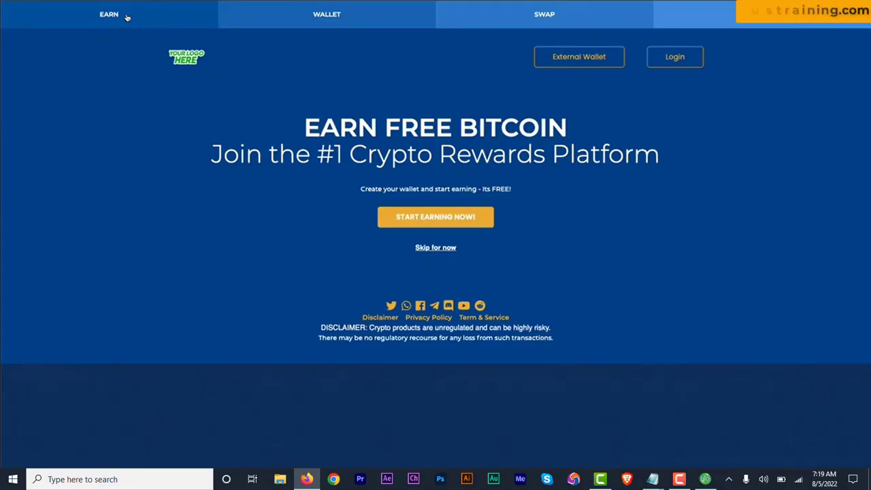
- Open the live earn site and sign in with the saved USDT wallet address
left_click(127, 18)
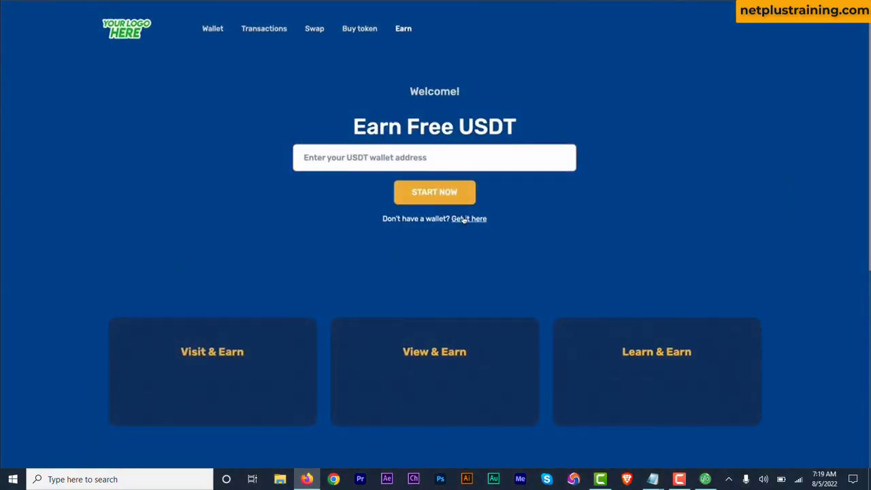
left_click(369, 157)
left_click(436, 186)
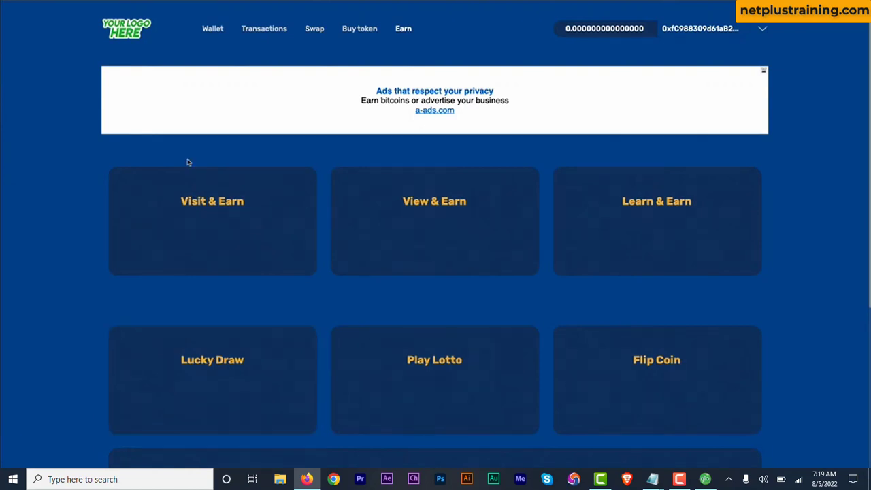
mouse_move(213, 379)
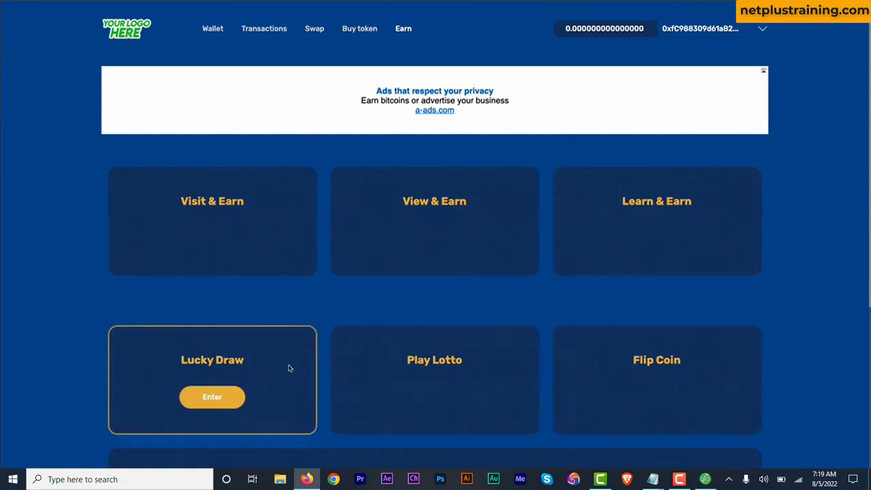
- Open Lucky Draw, pass the tractor-image captcha, and claim the 0.000352939227310 tether reward
left_click(212, 397)
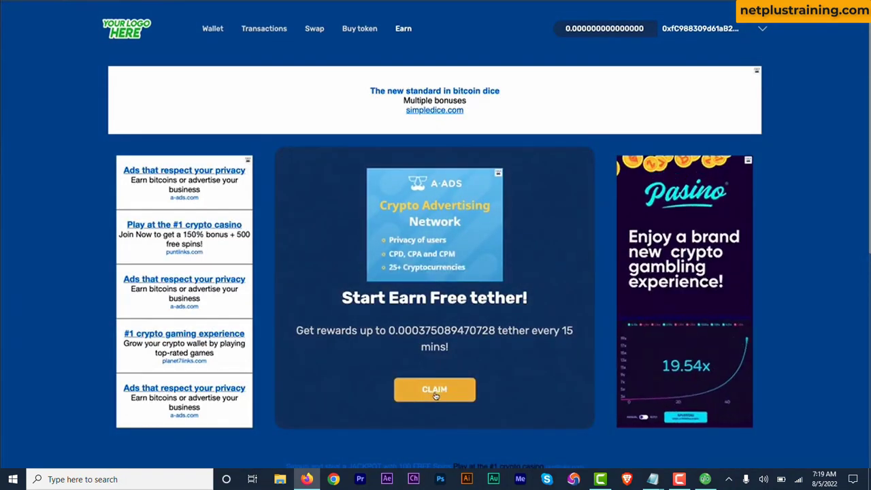
left_click(435, 390)
left_click(379, 339)
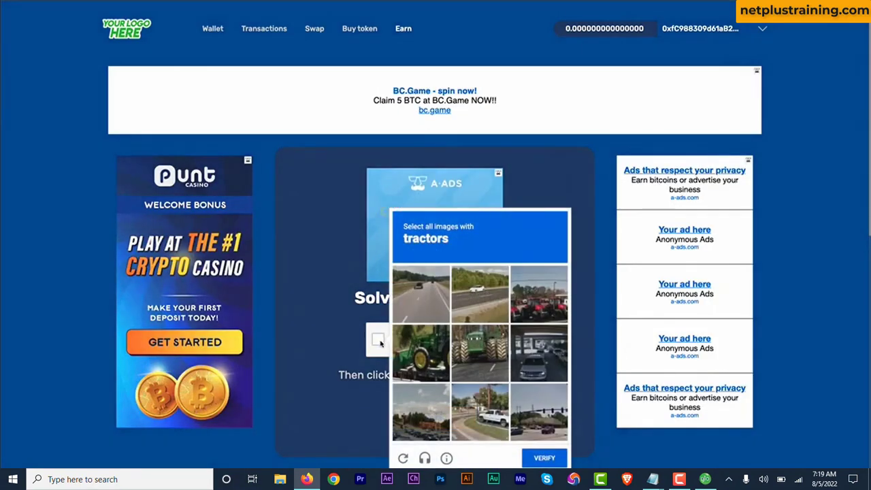
left_click(442, 361)
left_click(480, 354)
left_click(539, 294)
left_click(544, 458)
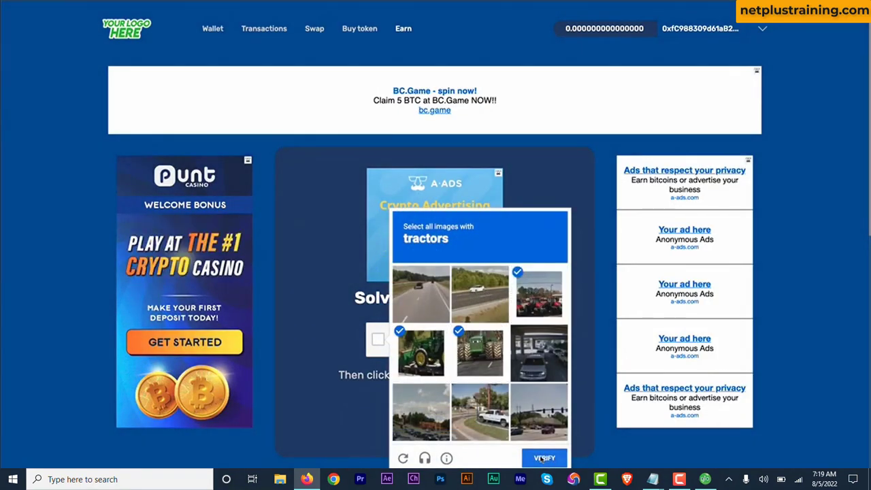
left_click(438, 420)
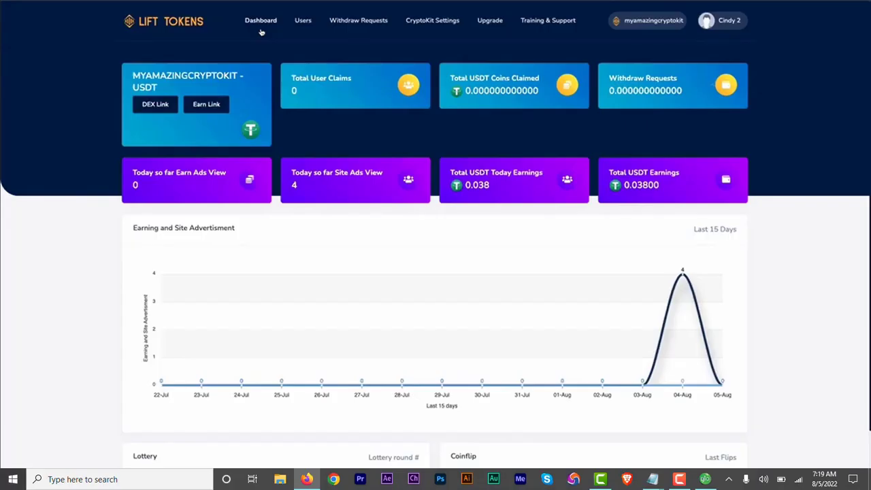
- Reload the admin dashboard and review its statistics showing 1 user claim
left_click(261, 32)
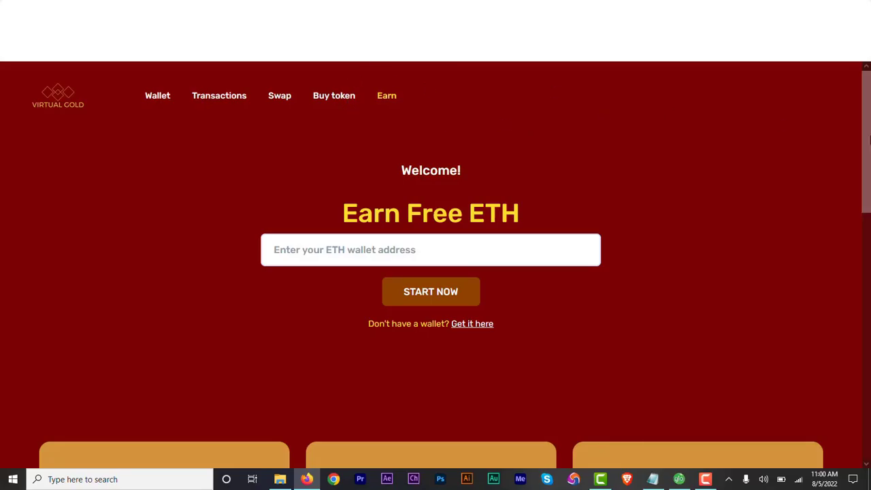
scroll(866, 143, "down", 5)
scroll(869, 144, "down", 3)
scroll(869, 145, "up", 4)
scroll(869, 144, "down", 3)
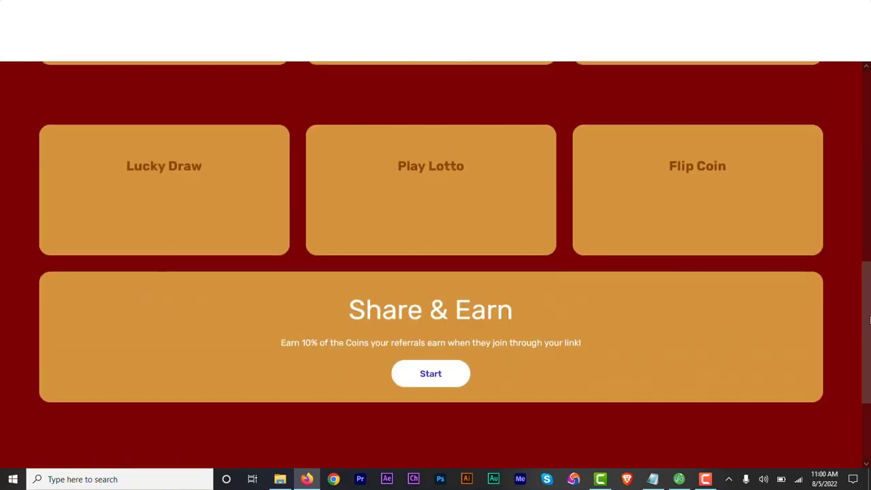
scroll(869, 144, "up", 6)
scroll(869, 145, "up", 1)
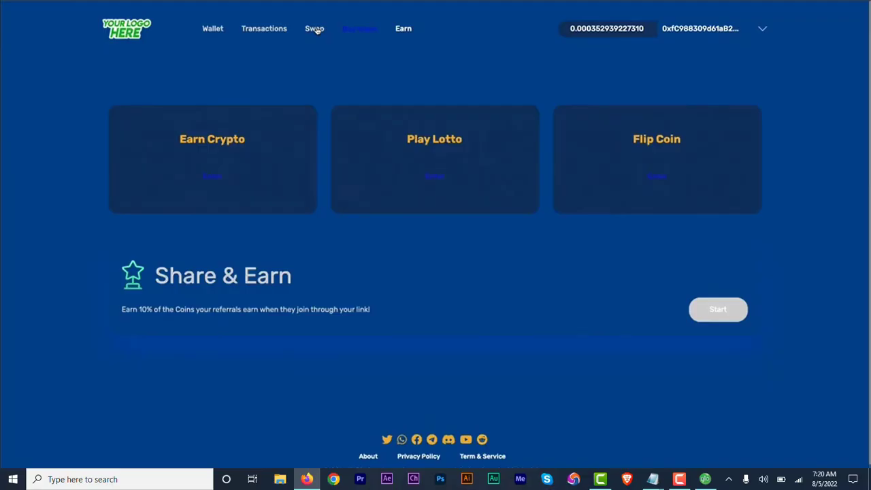
- Open the public DEX site and go to its home page to create a wallet
left_click(317, 31)
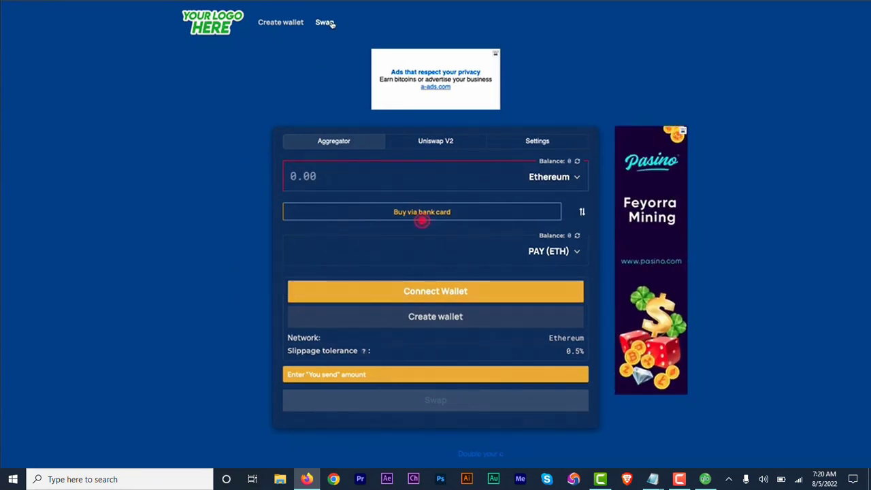
left_click(216, 27)
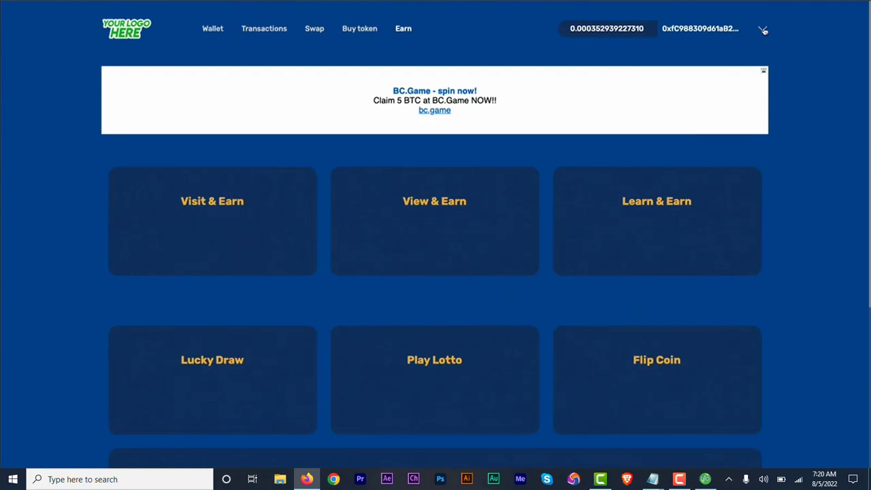
- Open the Affiliate page from the account menu and copy the referral link
left_click(763, 30)
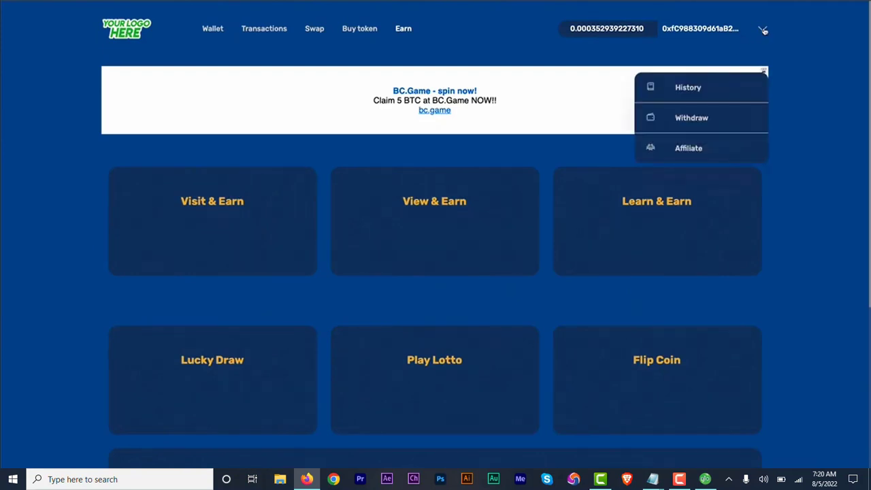
left_click(690, 149)
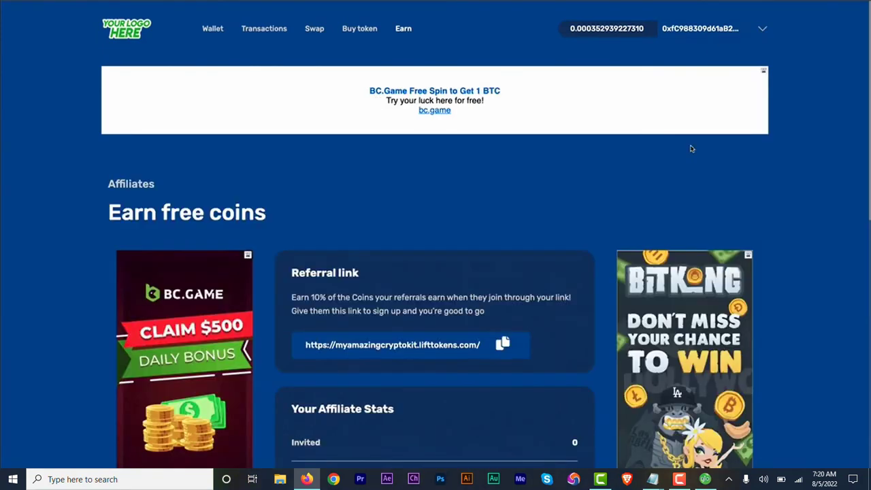
scroll(586, 265, "down", 3)
scroll(472, 171, "up", 2)
left_click(502, 249)
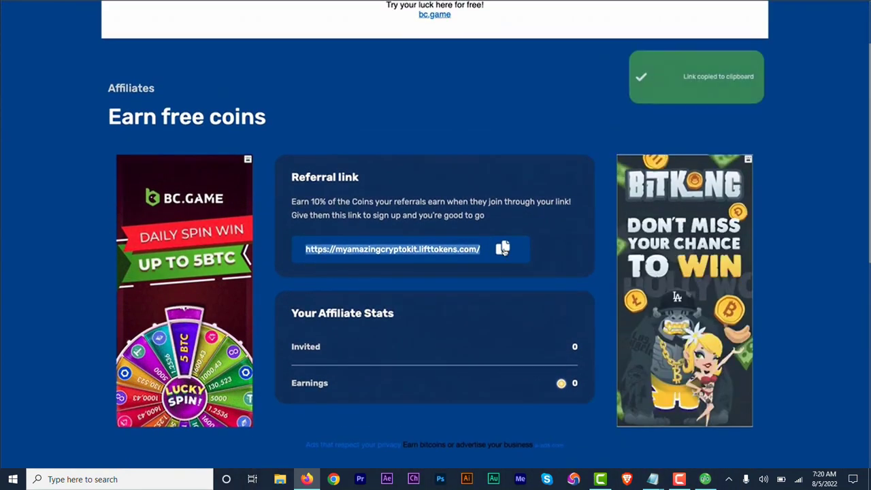
- Select the whole referral link text, then open and close the account menu
left_click(371, 249)
left_click_drag(306, 249, 505, 248)
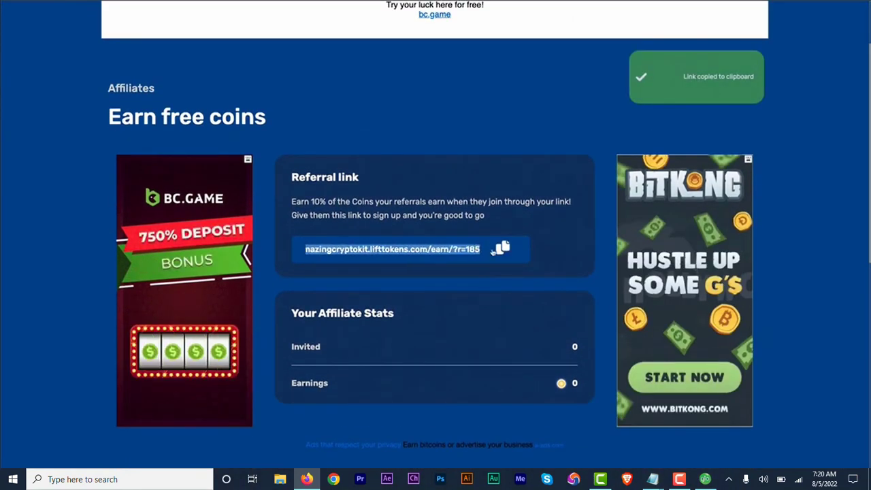
left_click(552, 251)
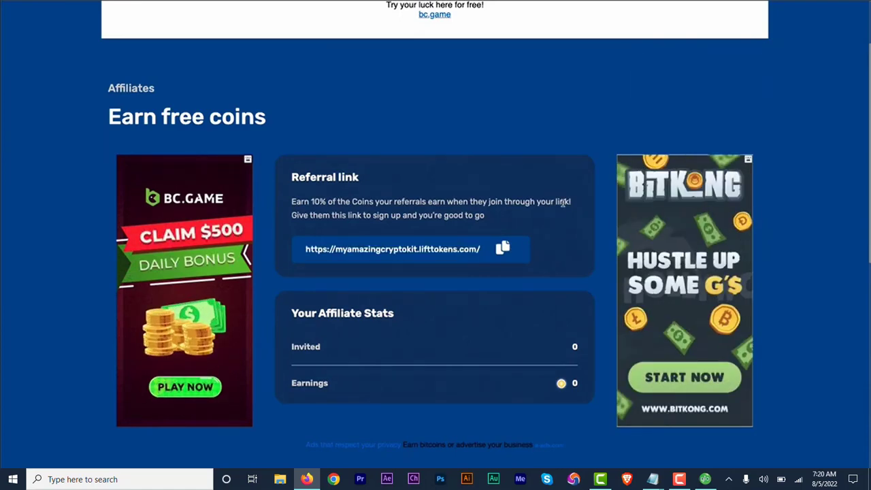
scroll(563, 202, "up", 2)
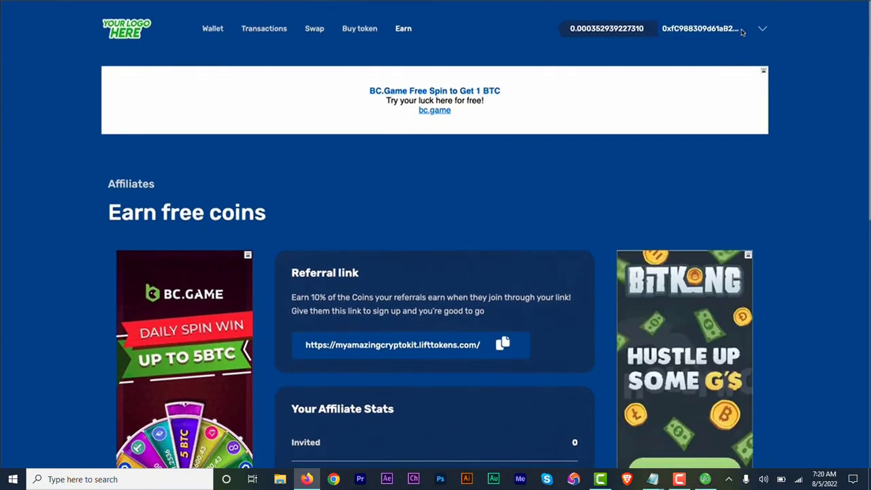
left_click(764, 30)
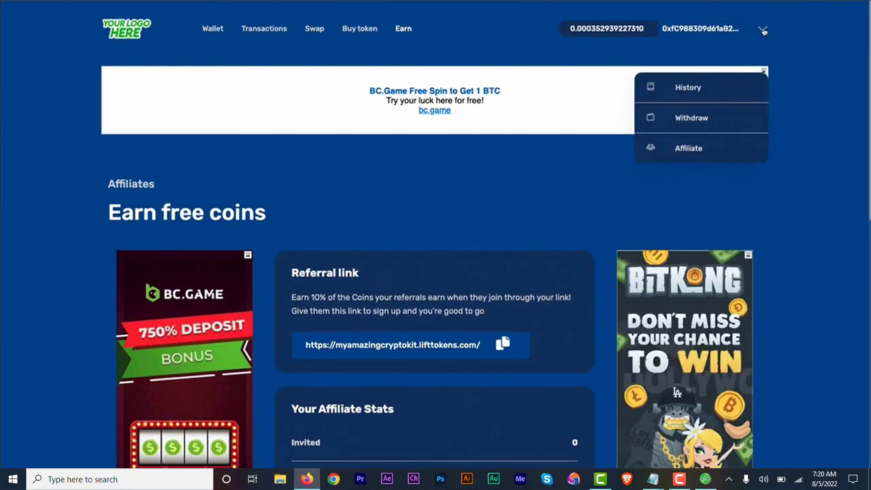
left_click(764, 29)
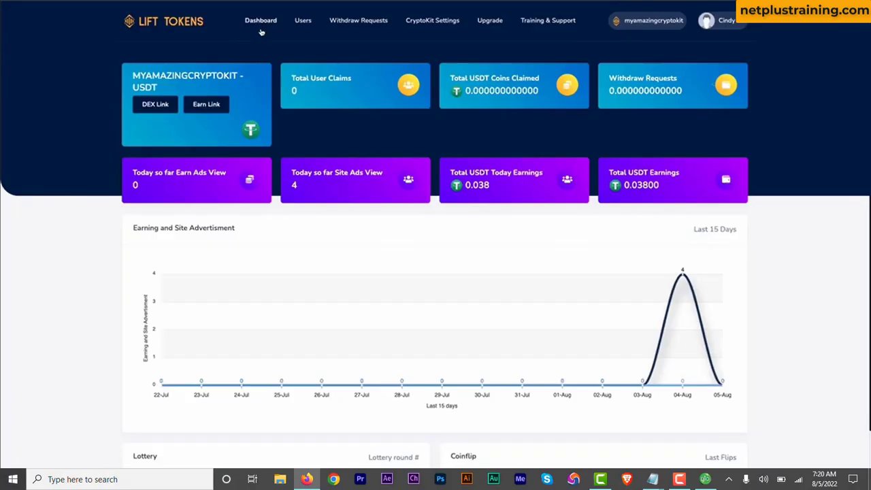
- Reload the dashboard twice to show 1 user claim, 4 ad views and 0.038 USDT earnings
left_click(261, 30)
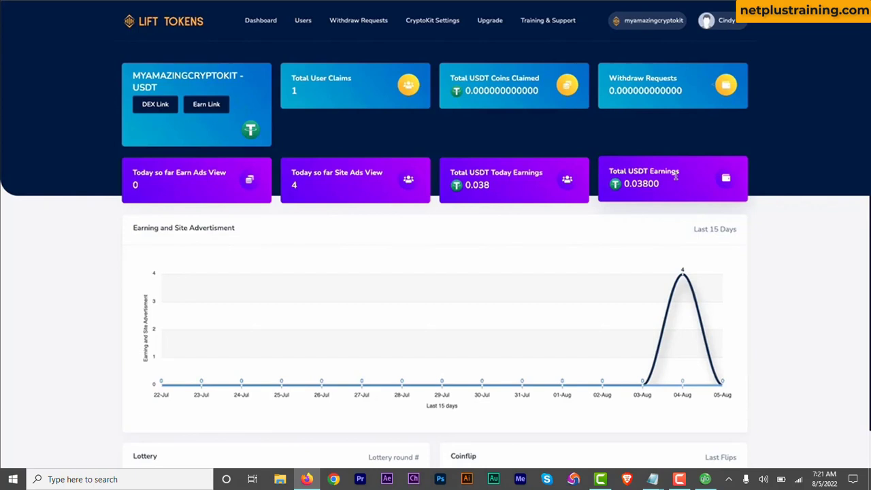
left_click(261, 32)
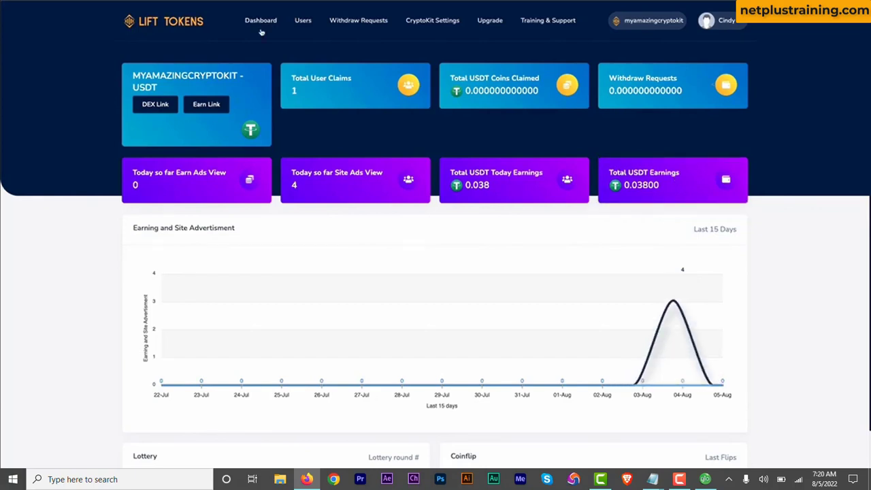